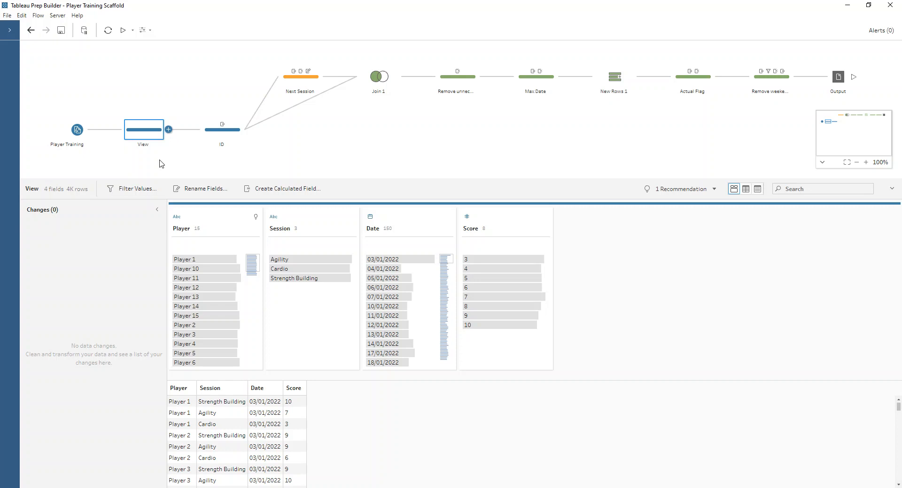
Review the Rank calculation in the ID step, and highlight the Agility rows of Player 1
{"action": "left_click", "coordinate": [210, 135]}
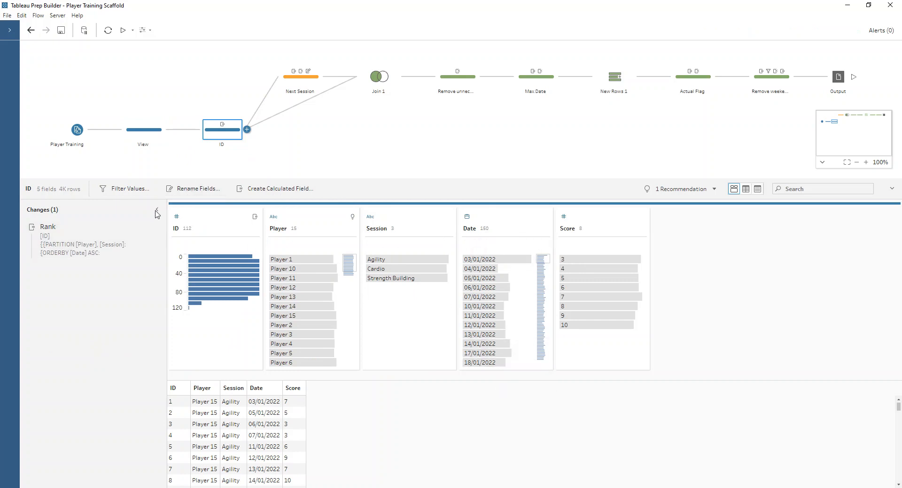
{"action": "left_click", "coordinate": [146, 229]}
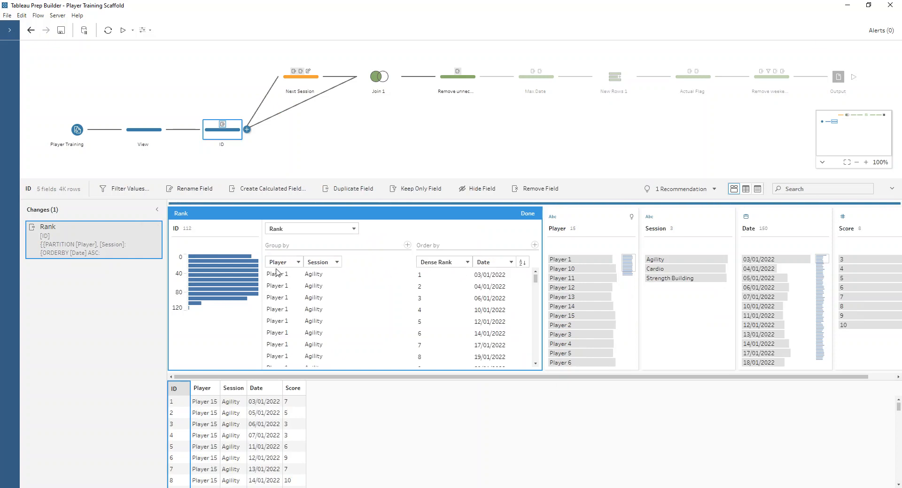
{"action": "left_click", "coordinate": [524, 215]}
{"action": "left_click", "coordinate": [308, 262]}
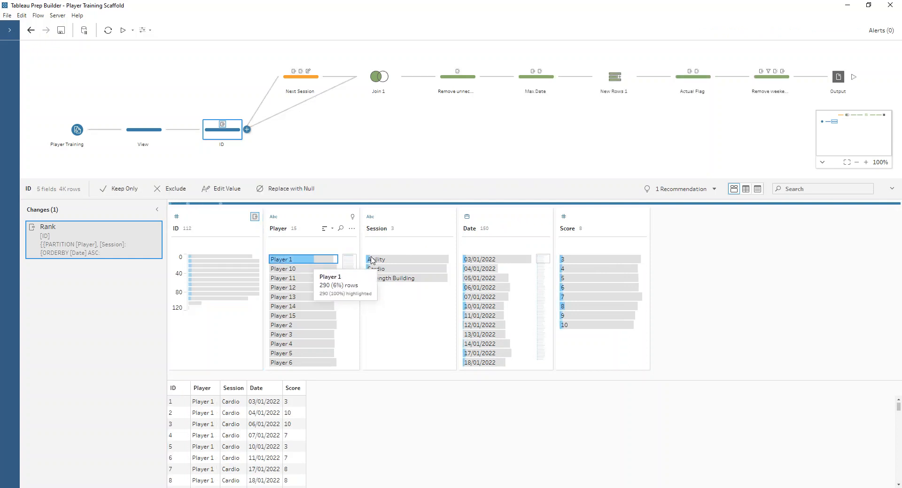
{"action": "left_click", "coordinate": [400, 261]}
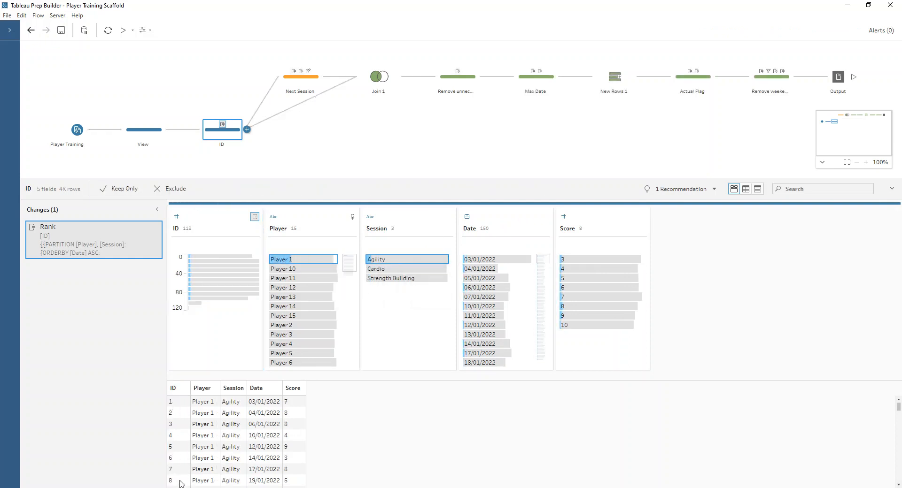
Review the Next ID calculated field in the Next Session step without changing it
{"action": "left_click", "coordinate": [294, 85]}
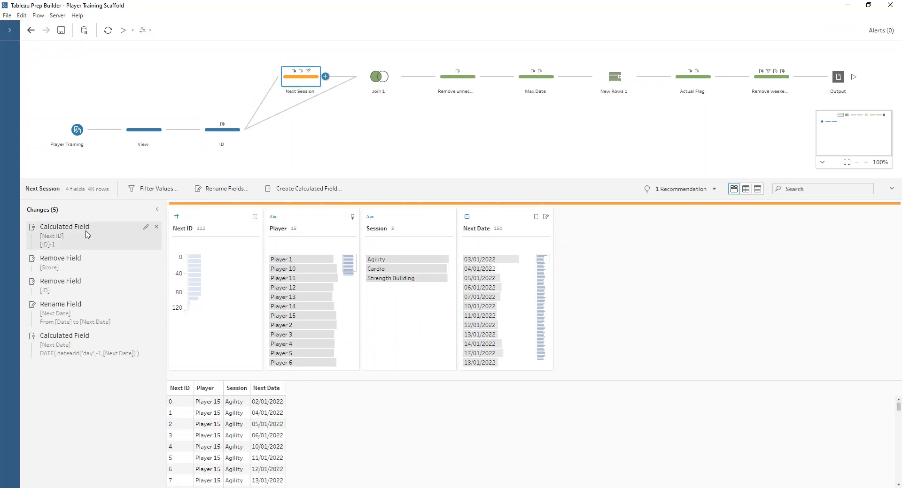
{"action": "left_click", "coordinate": [146, 228]}
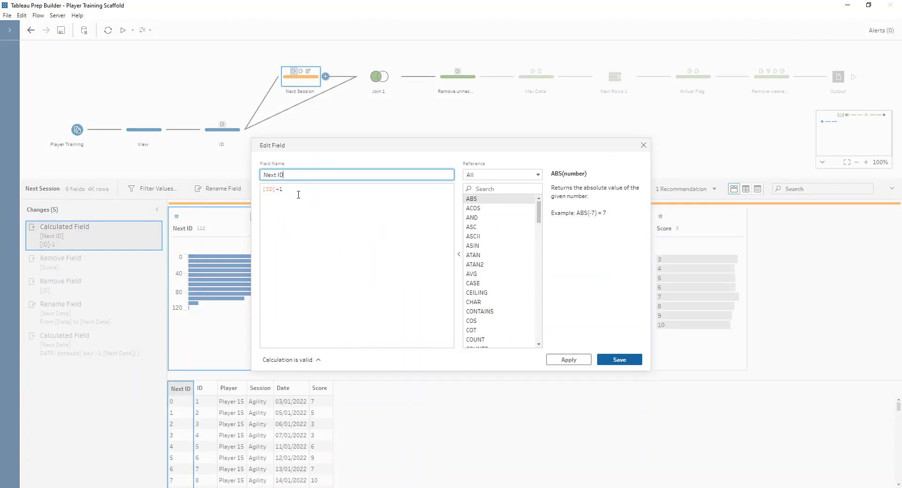
{"action": "left_click", "coordinate": [643, 145]}
Compare the dates in the ID and Next Session steps, and review the Next Date calculated field
{"action": "left_click", "coordinate": [233, 130]}
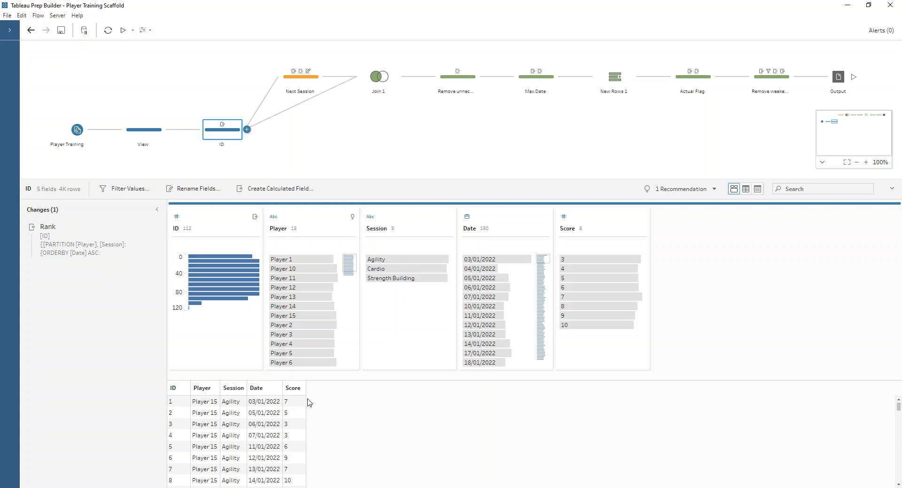
{"action": "left_click", "coordinate": [289, 85]}
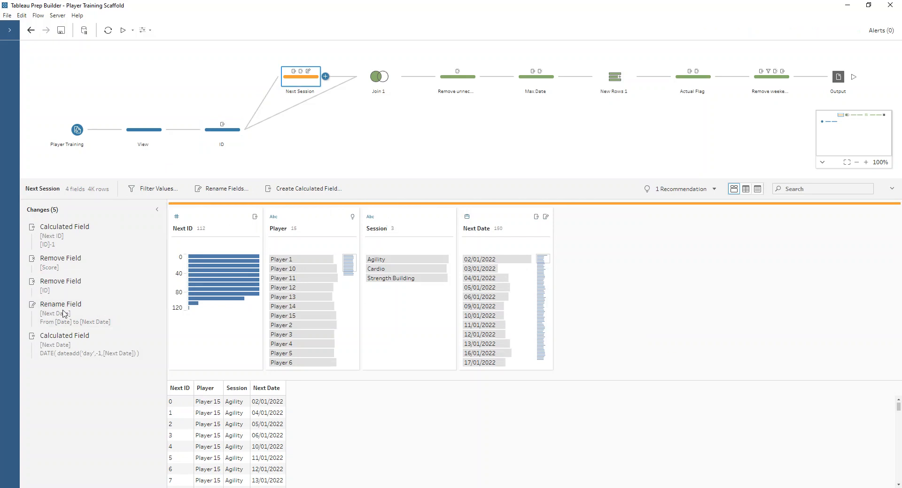
{"action": "left_click", "coordinate": [143, 339]}
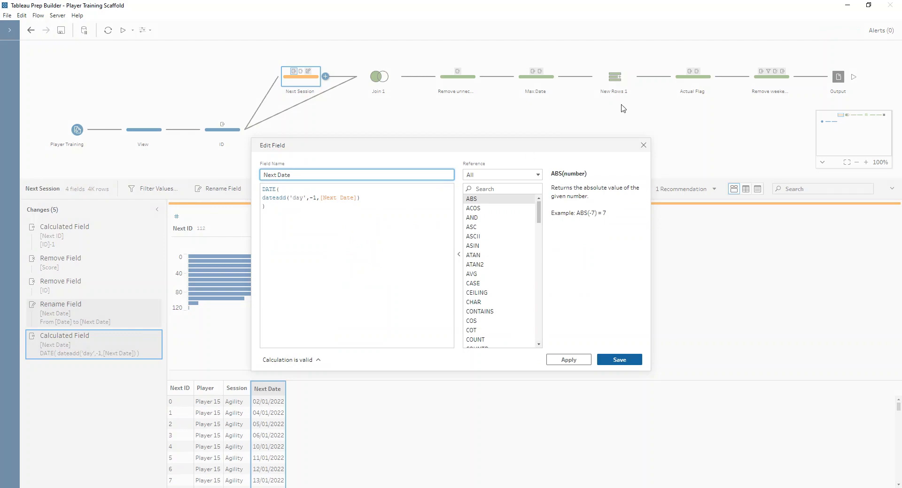
{"action": "left_click", "coordinate": [643, 145]}
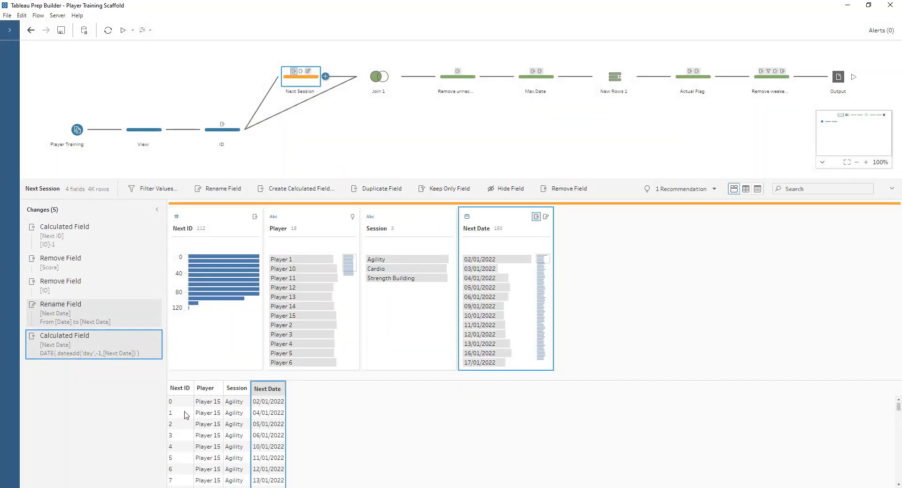
{"action": "left_click", "coordinate": [237, 129]}
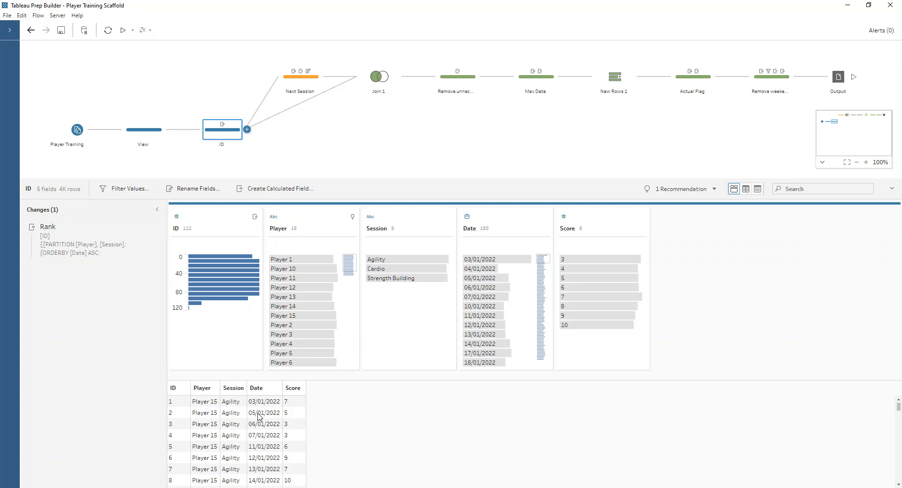
{"action": "left_click", "coordinate": [286, 82]}
Examine the unmatched ID rows in Join 1 and the null Next Date rows in the Remove unnecessary fields step
{"action": "left_click", "coordinate": [390, 83]}
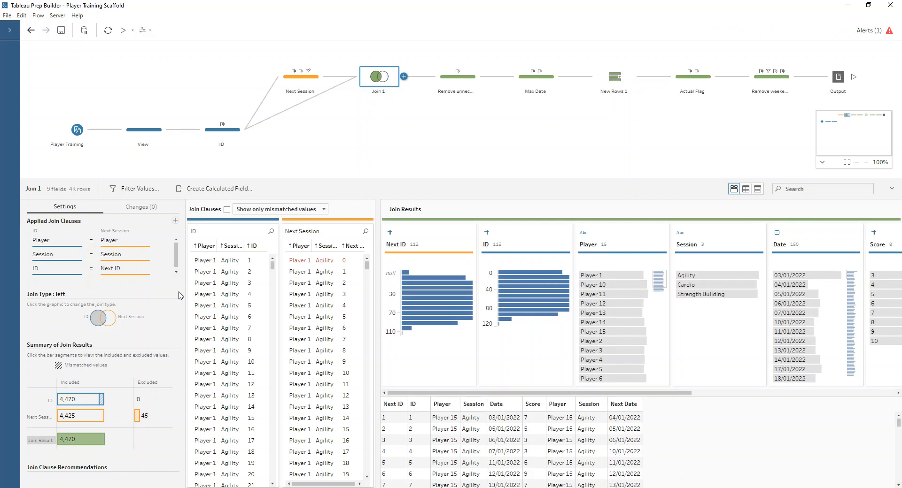
{"action": "left_click", "coordinate": [102, 400]}
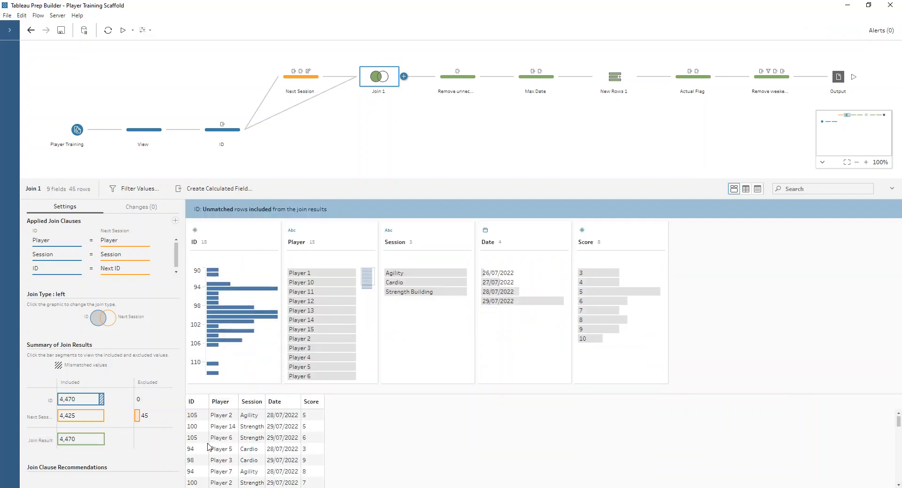
{"action": "mouse_move", "coordinate": [103, 400]}
{"action": "left_click", "coordinate": [458, 82]}
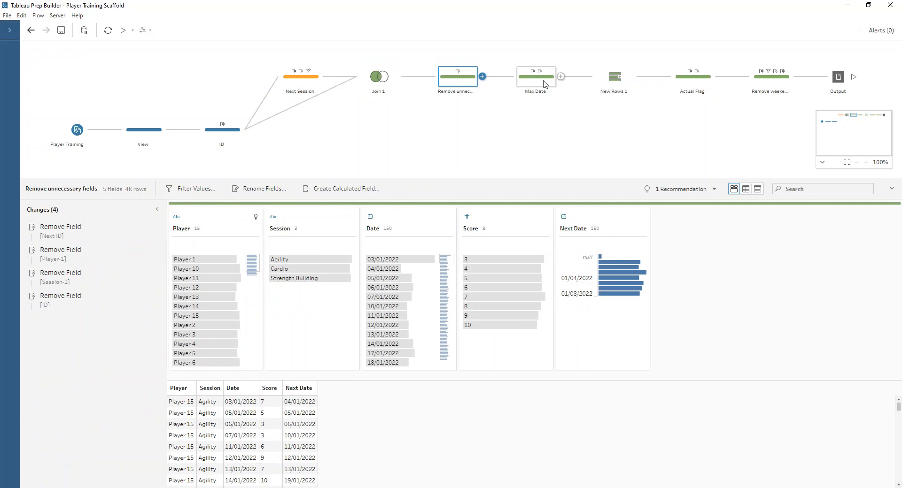
{"action": "left_click", "coordinate": [601, 257]}
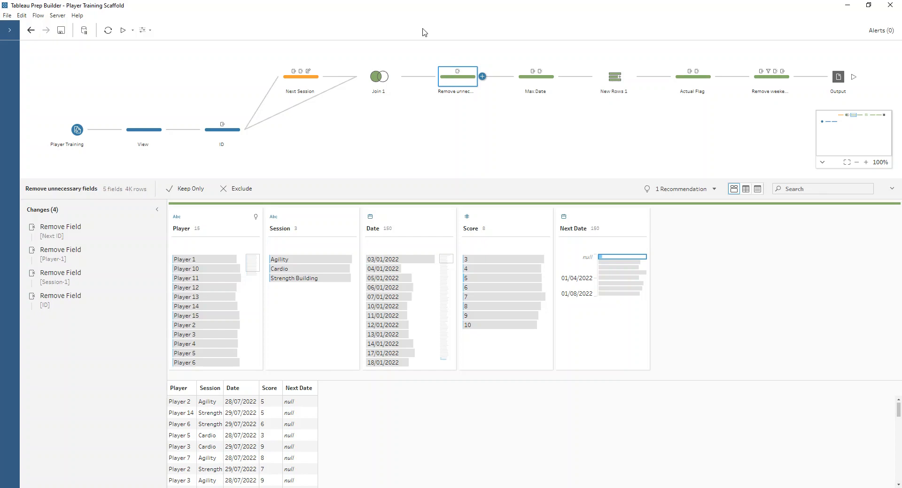
Review the Max Date FIXED LOD and the Next Date calculated field in the Max Date step
{"action": "left_click", "coordinate": [540, 76]}
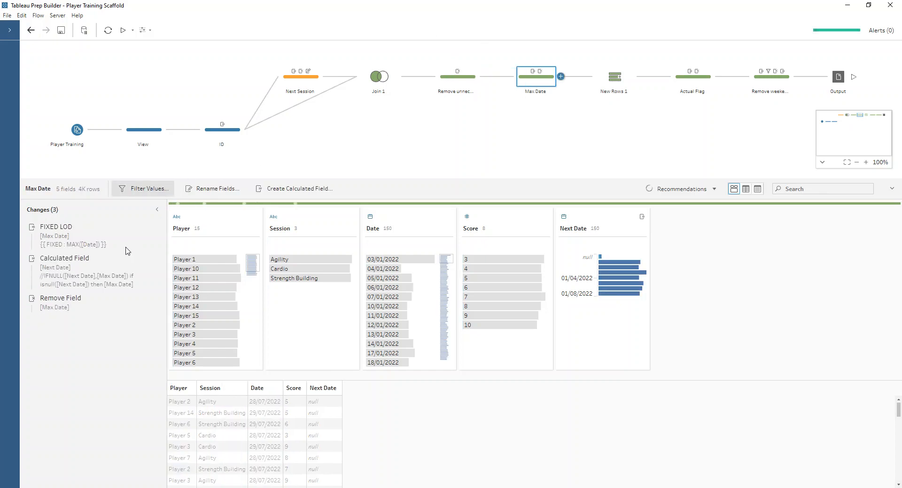
{"action": "left_click", "coordinate": [145, 228]}
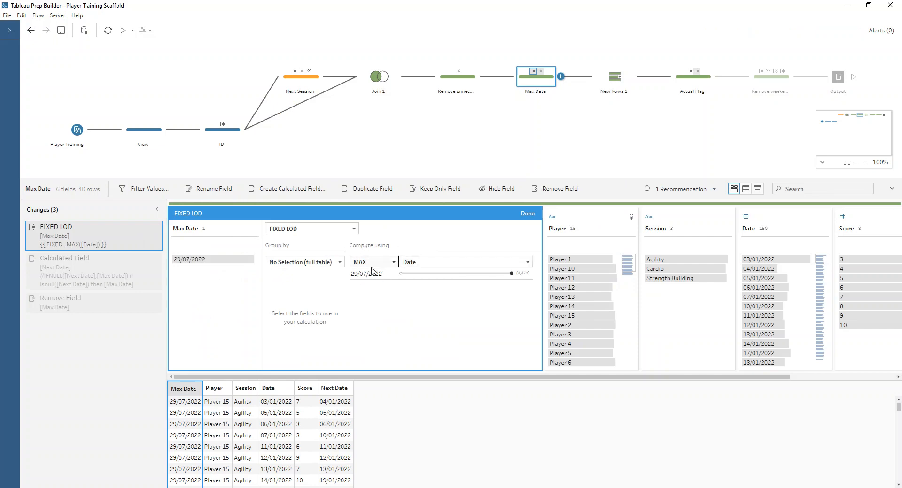
{"action": "left_click", "coordinate": [527, 215]}
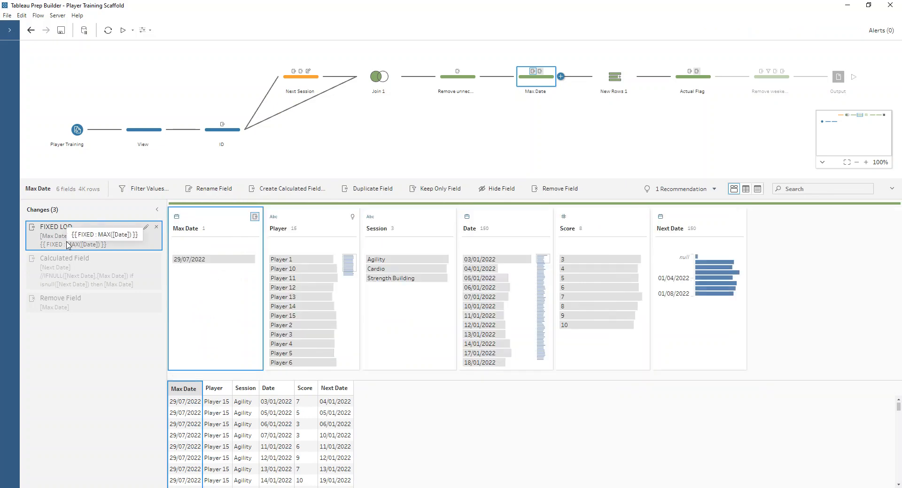
{"action": "left_click", "coordinate": [127, 267]}
{"action": "left_click", "coordinate": [149, 260]}
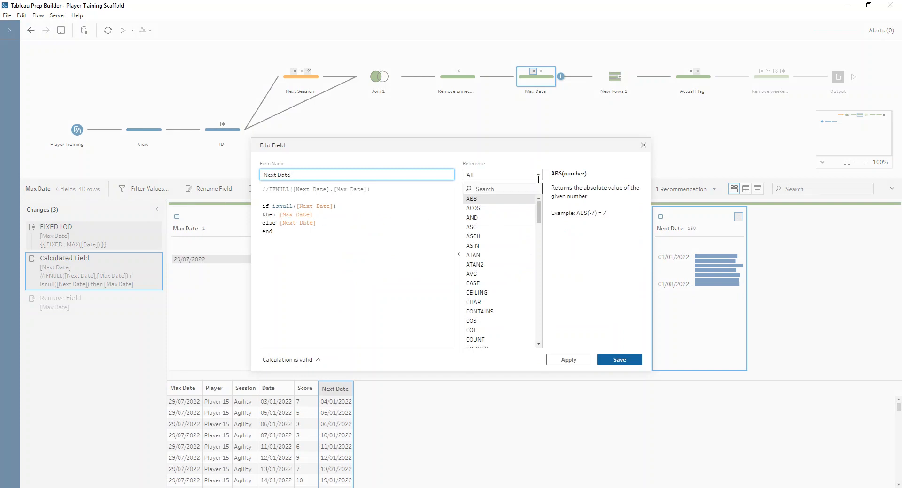
{"action": "left_click", "coordinate": [643, 145]}
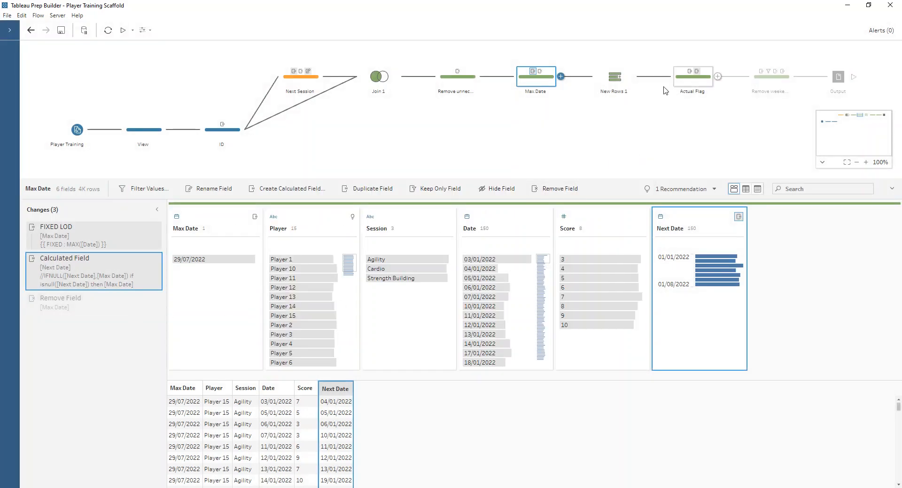
Review the New Rows 1 settings, including the options for the values given to new rows
{"action": "left_click", "coordinate": [618, 87]}
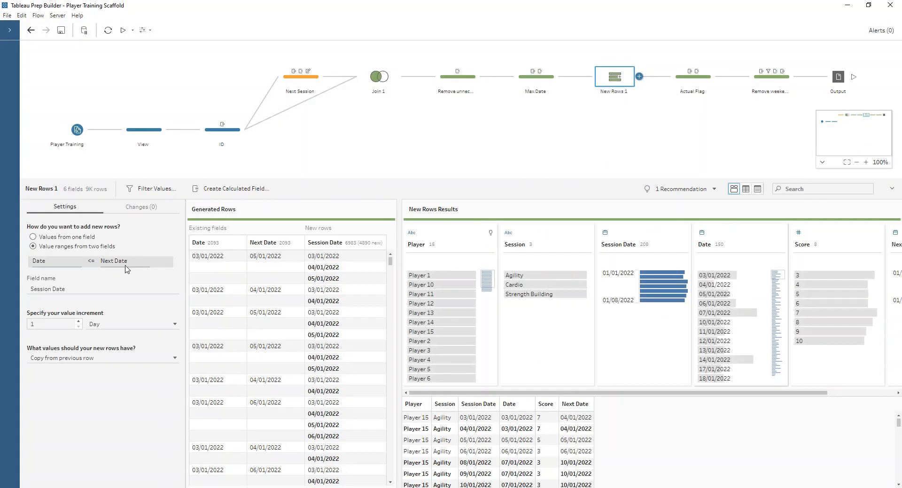
{"action": "left_click", "coordinate": [63, 359]}
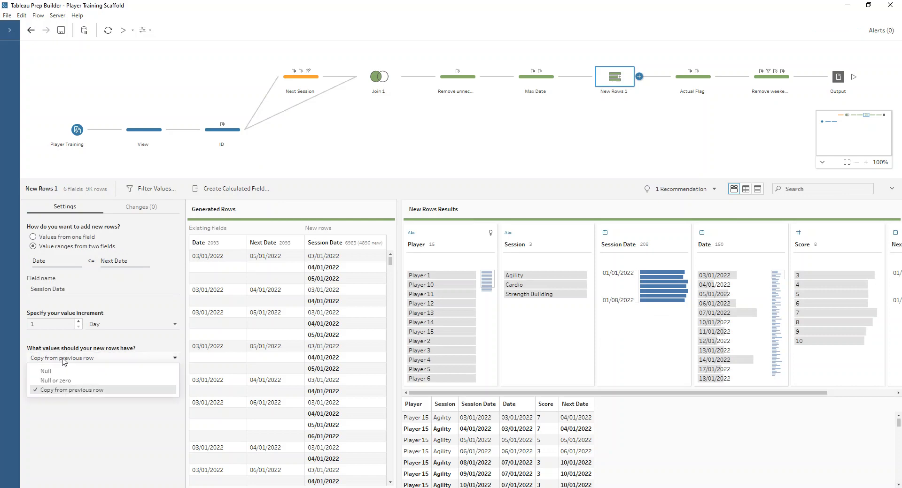
{"action": "left_click", "coordinate": [64, 359]}
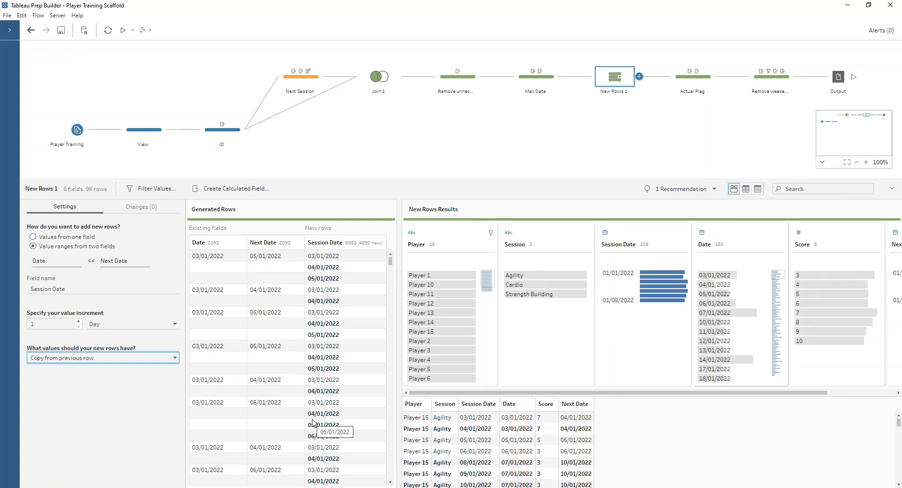
Review the Flag calculated field in the Actual Flag step without changing its formula
{"action": "left_click", "coordinate": [684, 82]}
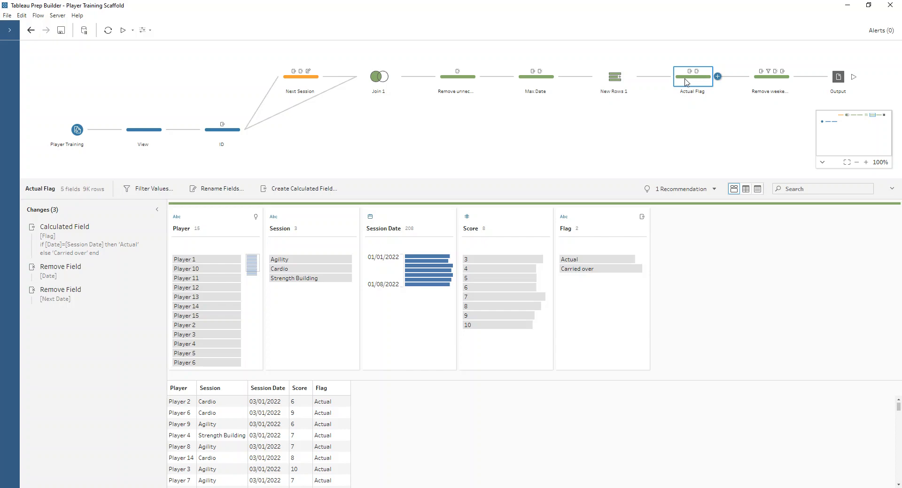
{"action": "mouse_move", "coordinate": [107, 237]}
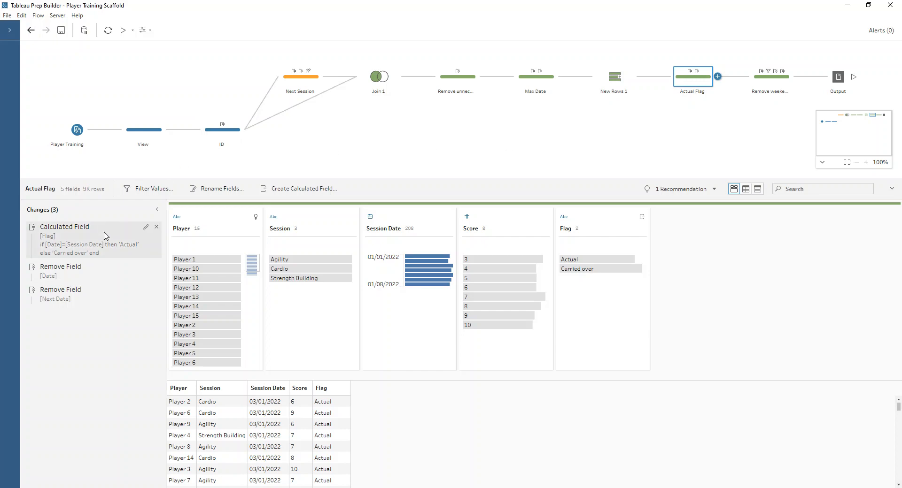
{"action": "left_click", "coordinate": [146, 227]}
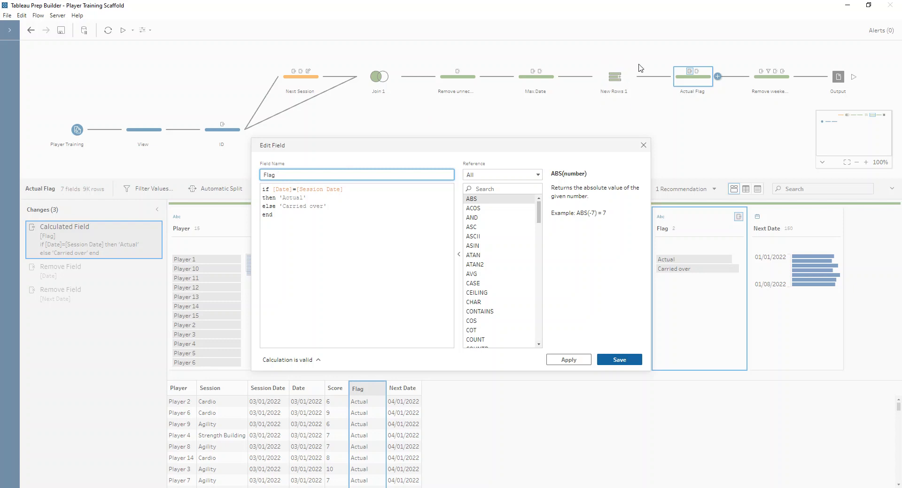
{"action": "left_click", "coordinate": [309, 198]}
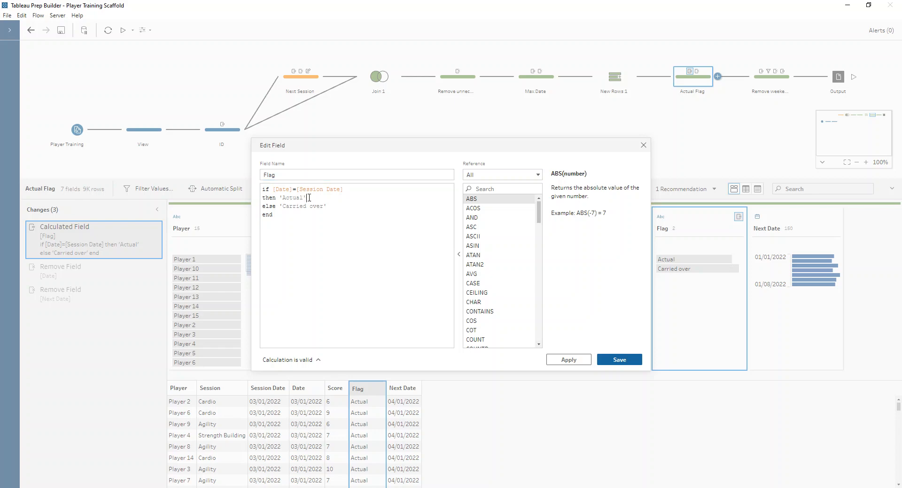
{"action": "left_click", "coordinate": [644, 145]}
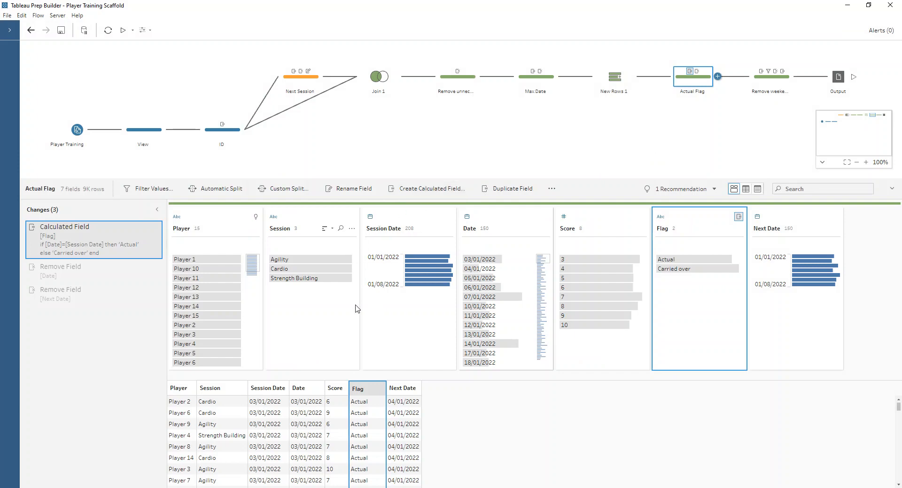
Highlight the Carried over rows and the Actual rows of the Flag field to compare their dates
{"action": "left_click", "coordinate": [685, 269]}
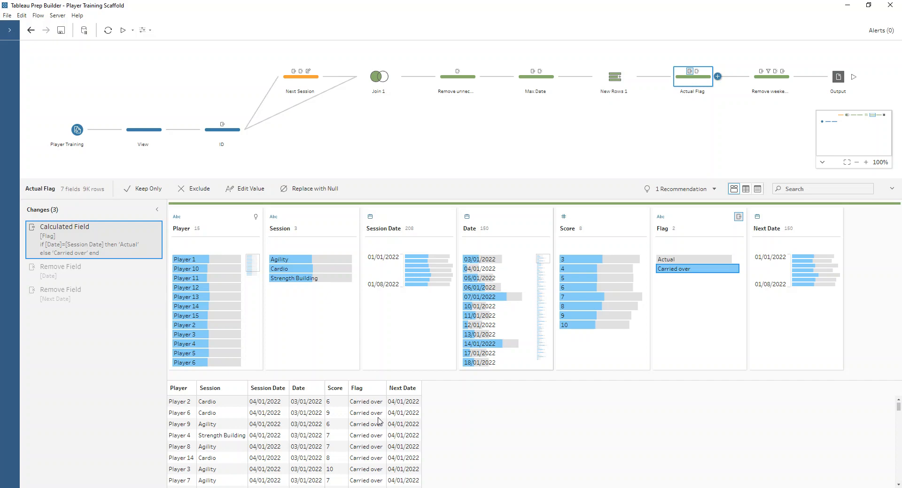
{"action": "left_click", "coordinate": [707, 259]}
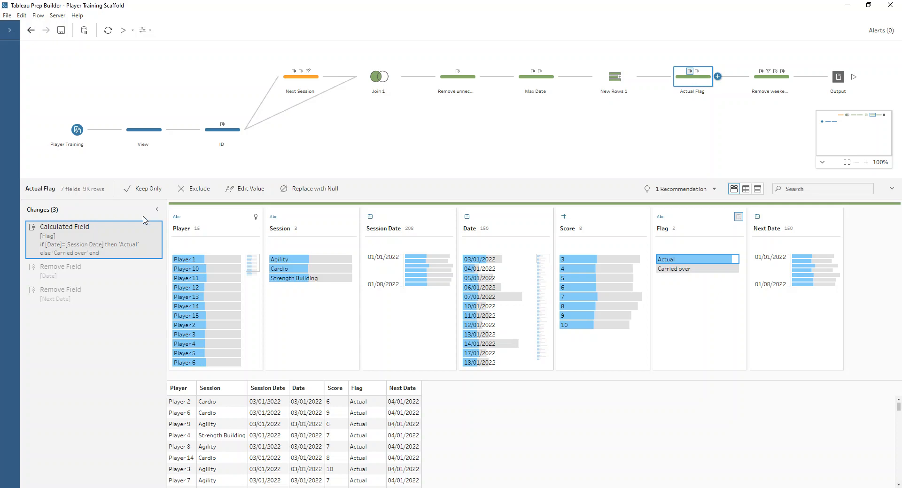
{"action": "left_click", "coordinate": [115, 235]}
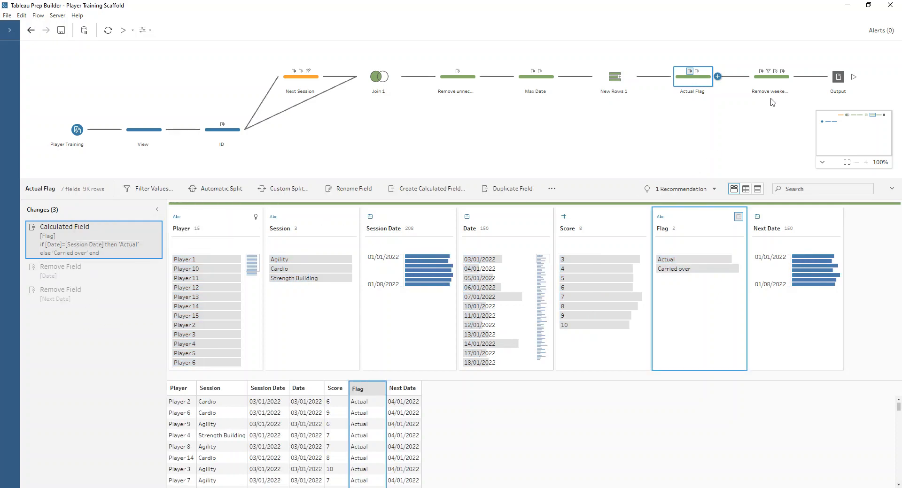
Review the Duplicate Field change in the Remove weekends step, and look at the Convert Dates option for Session Date-1
{"action": "left_click", "coordinate": [771, 84]}
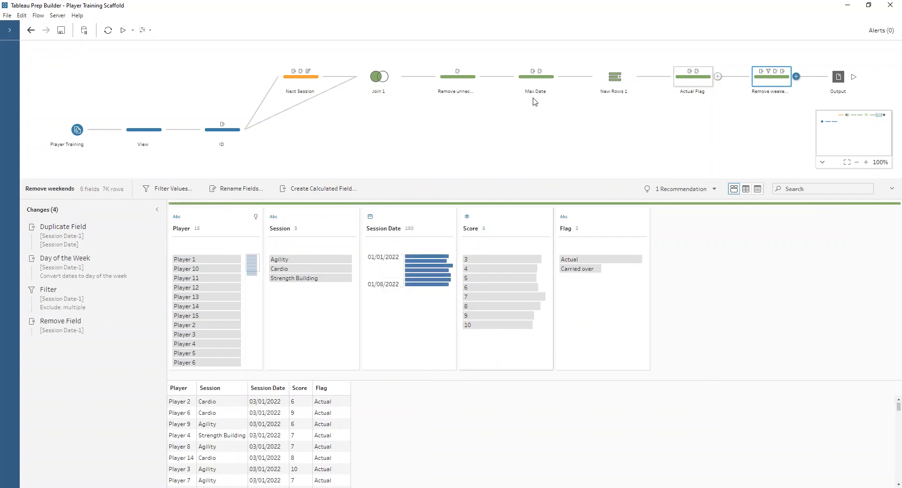
{"action": "left_click", "coordinate": [60, 236]}
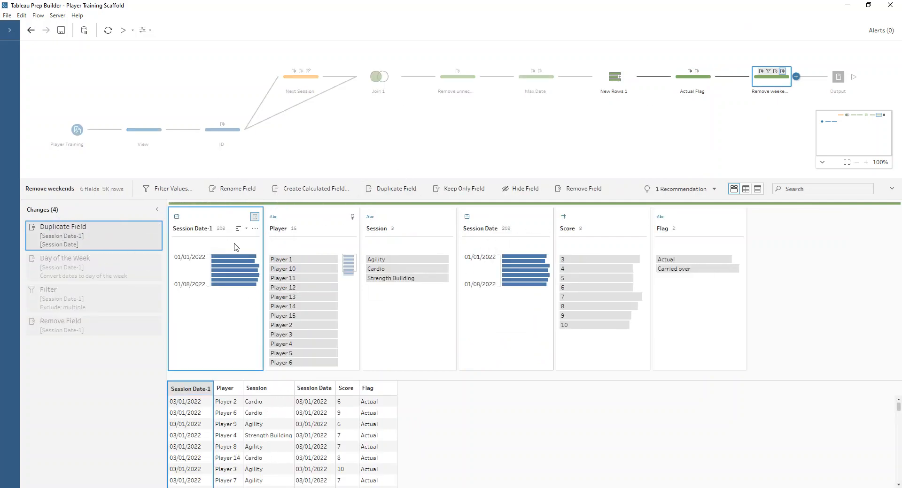
{"action": "left_click", "coordinate": [254, 228]}
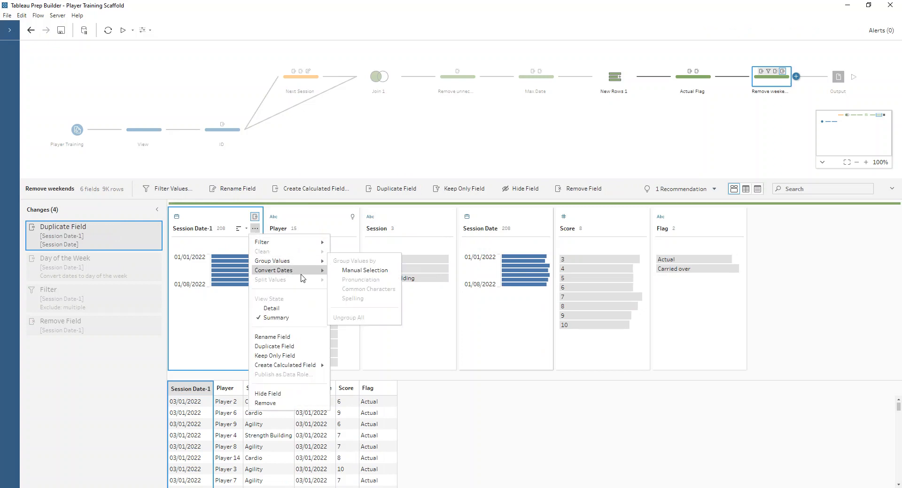
{"action": "mouse_move", "coordinate": [319, 272]}
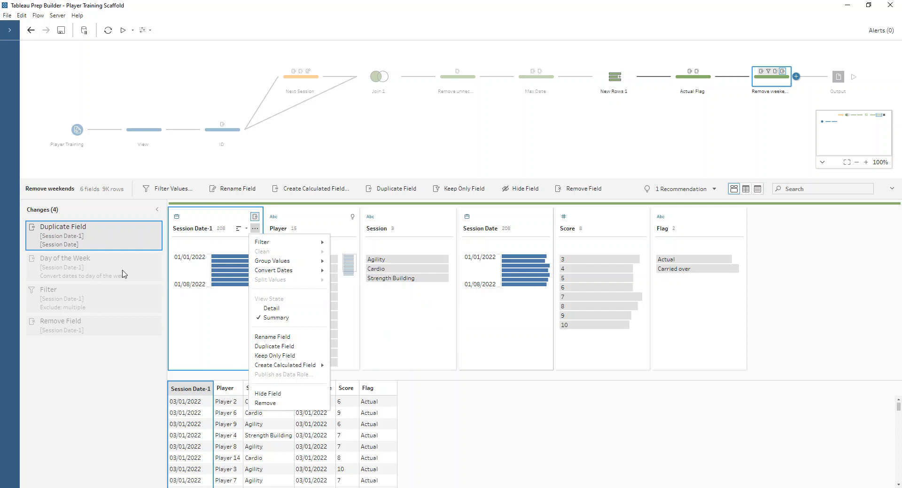
Review the Day of the Week change, highlight Saturday and Sunday, and view the data after the final Remove Field change
{"action": "left_click", "coordinate": [107, 268]}
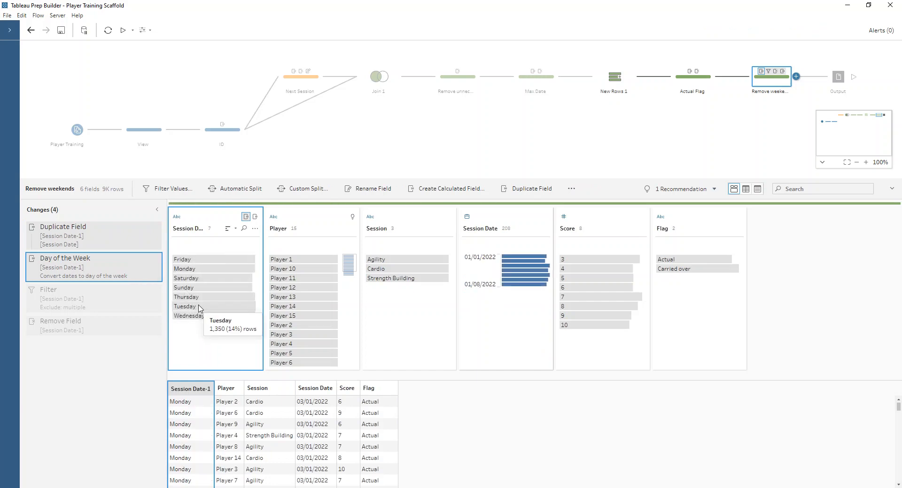
{"action": "left_click", "coordinate": [195, 278]}
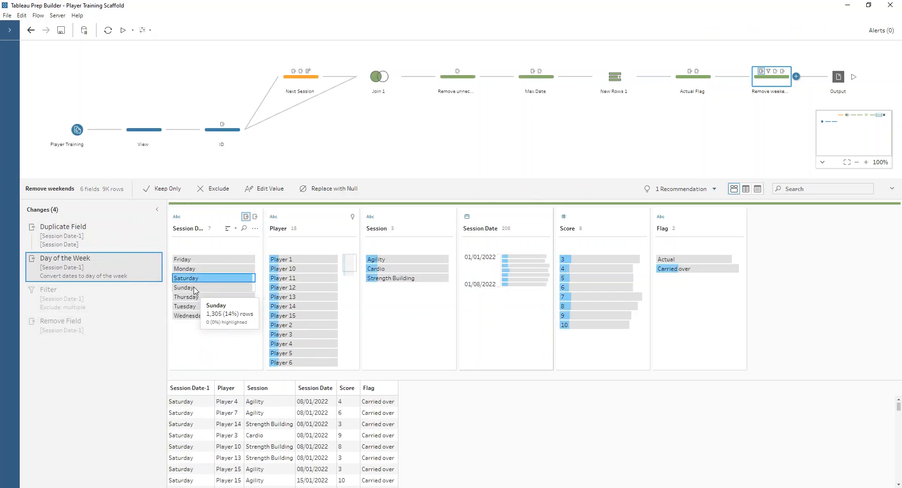
{"action": "left_click", "coordinate": [195, 287], "text": "ctrl"}
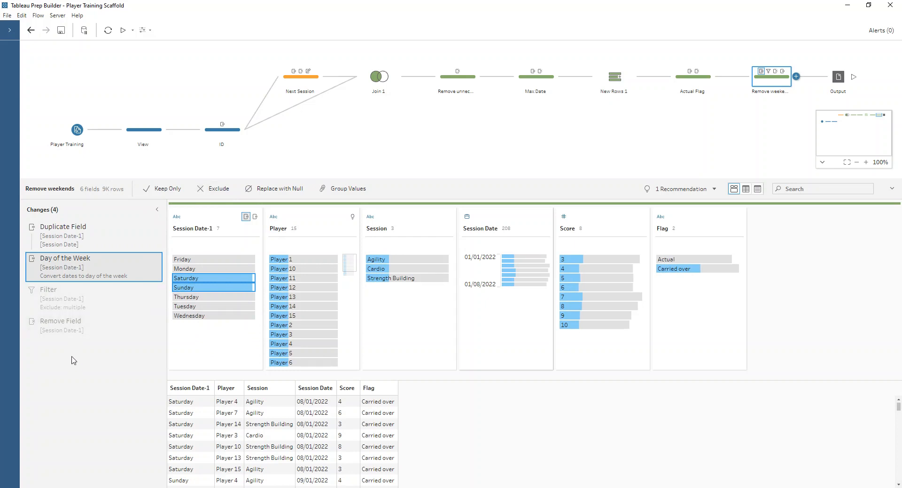
{"action": "left_click", "coordinate": [52, 327]}
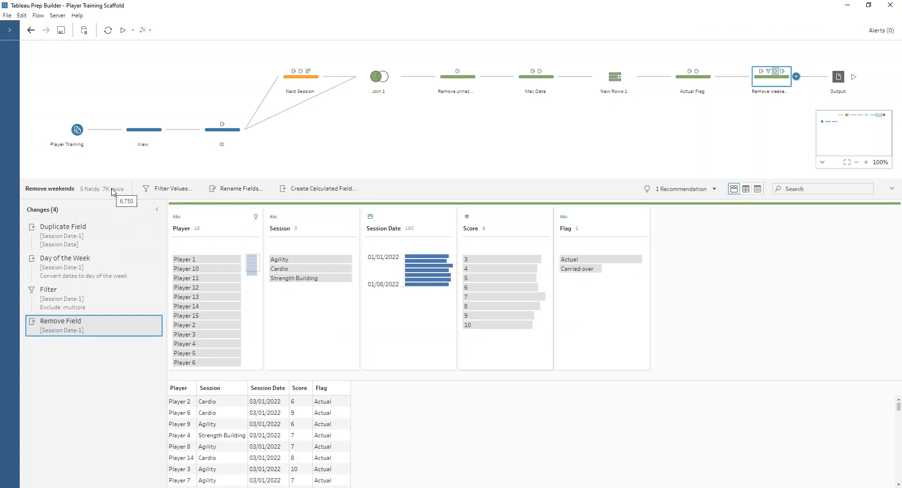